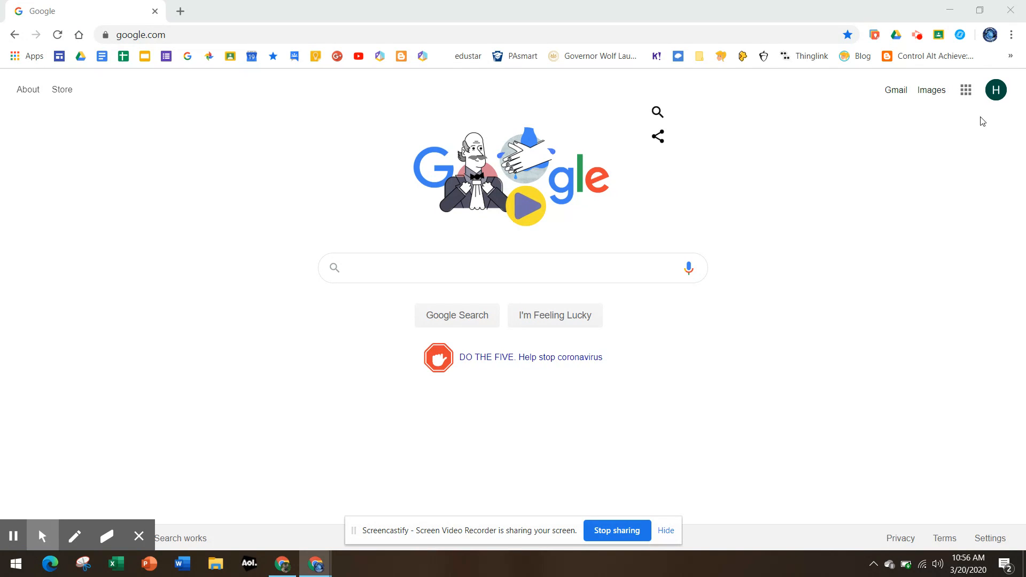
Open Google Classroom and create a new class named "Demo class".
left_click(965, 91)
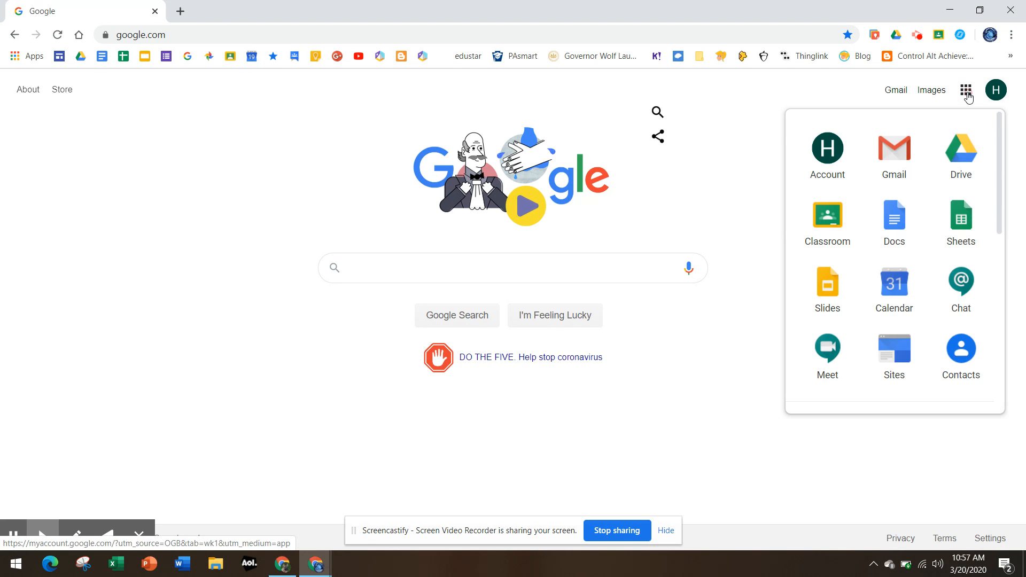
left_click(825, 222)
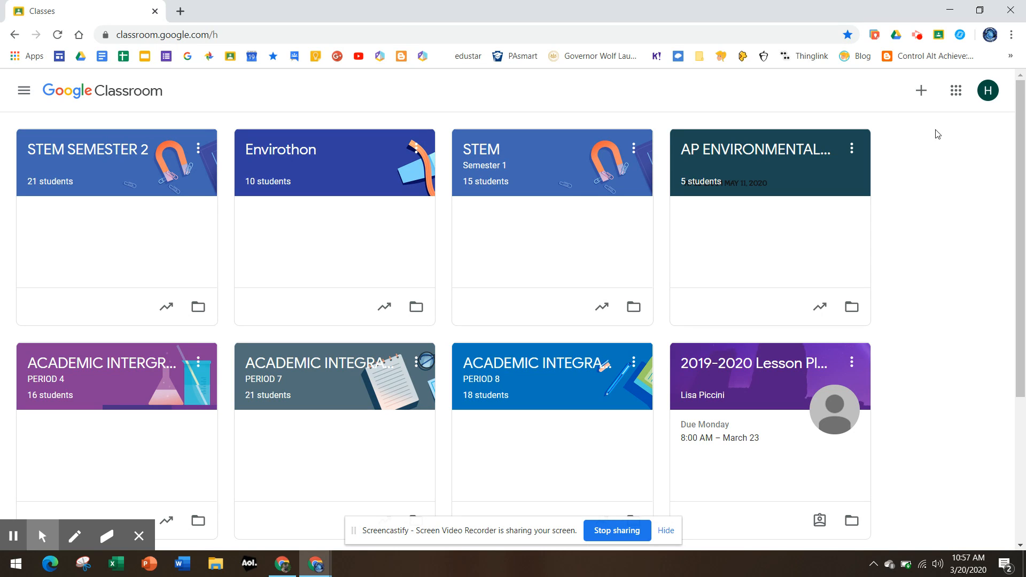
left_click(921, 101)
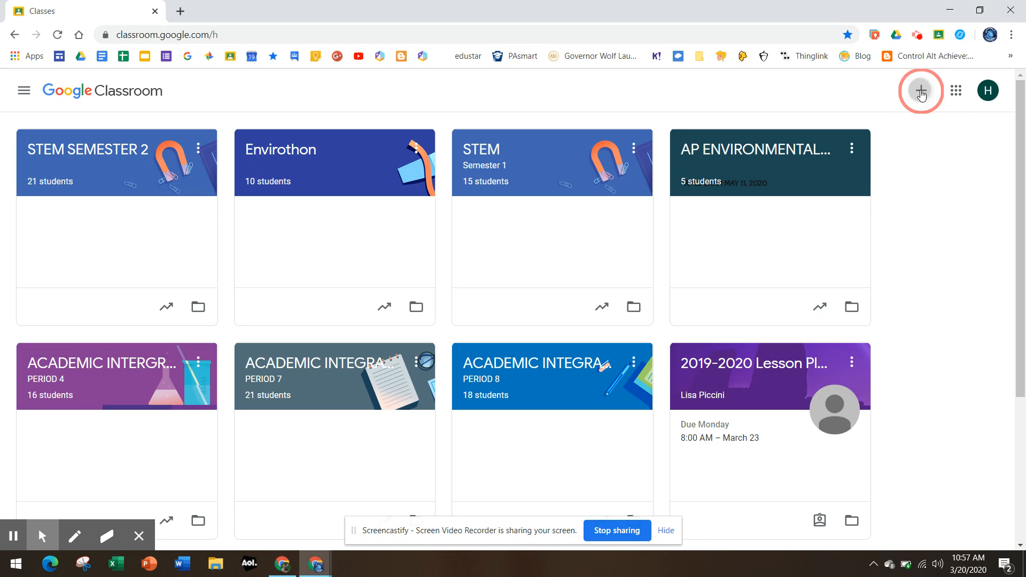
left_click(885, 141)
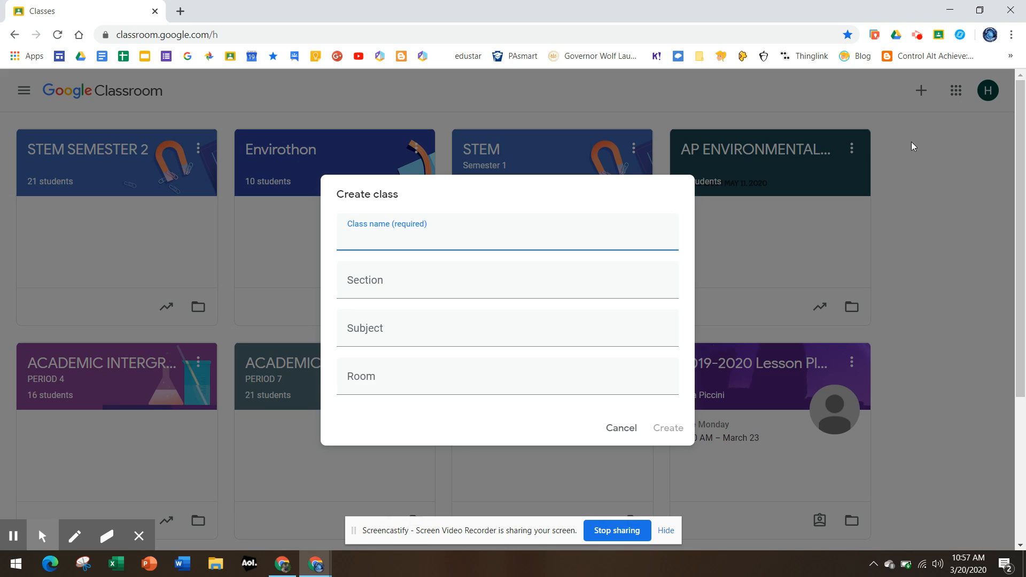
type("Demo class")
left_click(669, 429)
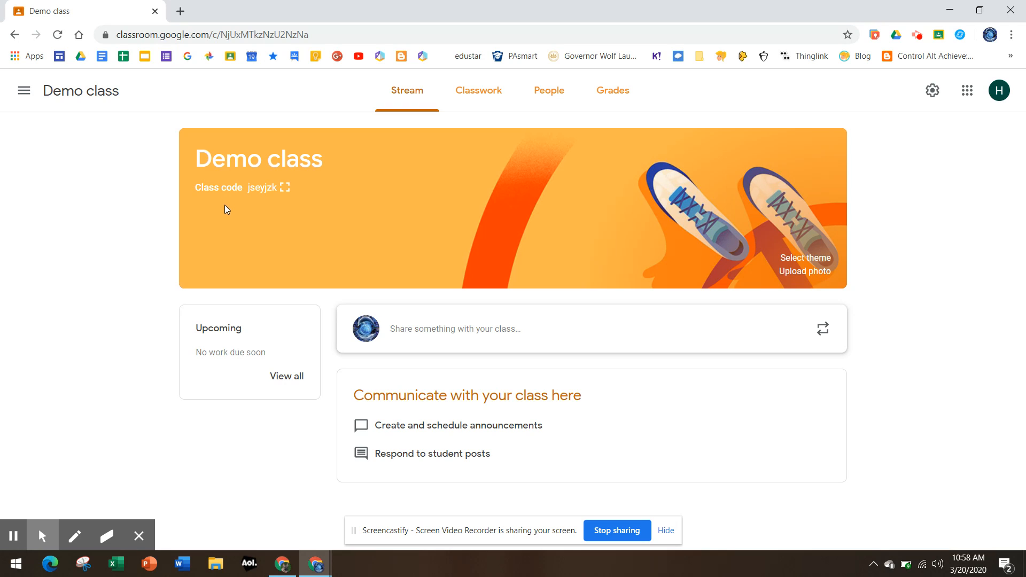
Highlight the class code in the Demo class banner, then clear the selection.
left_click_drag(199, 188, 274, 200)
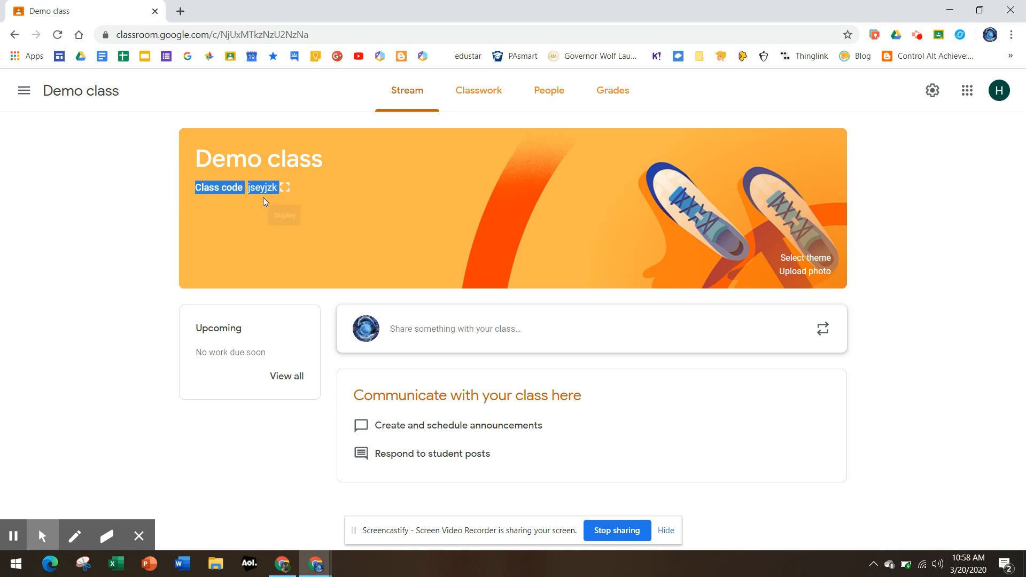
left_click(262, 197)
left_click(266, 192)
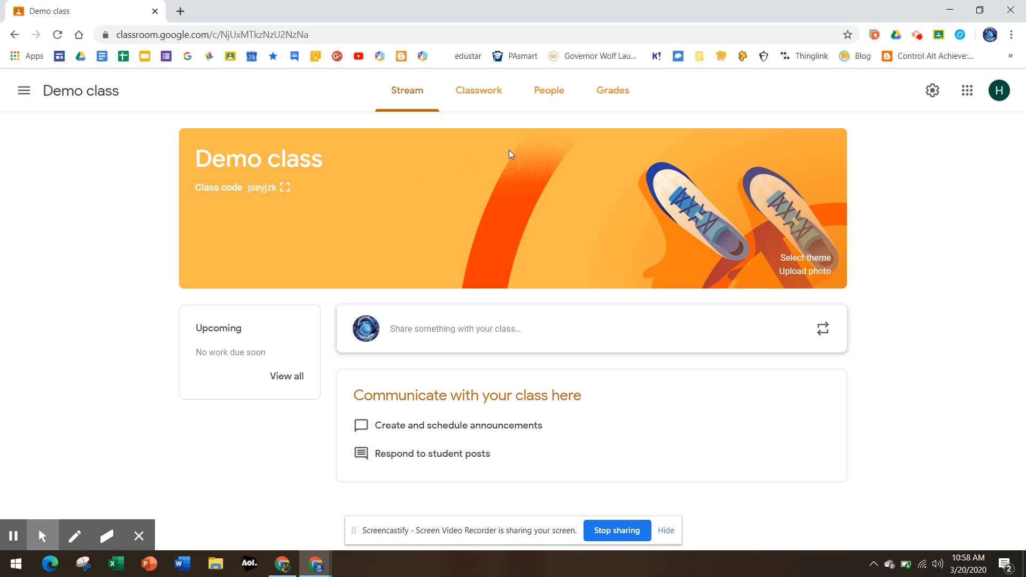
View the student invitation form on the People page, close it without inviting anyone, and return to the class stream.
left_click(551, 101)
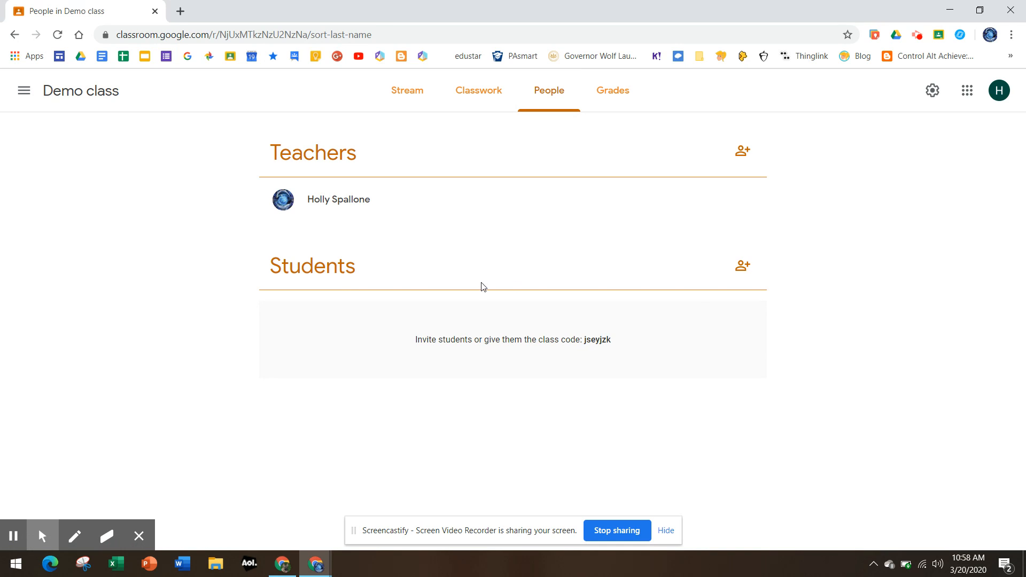
left_click(748, 273)
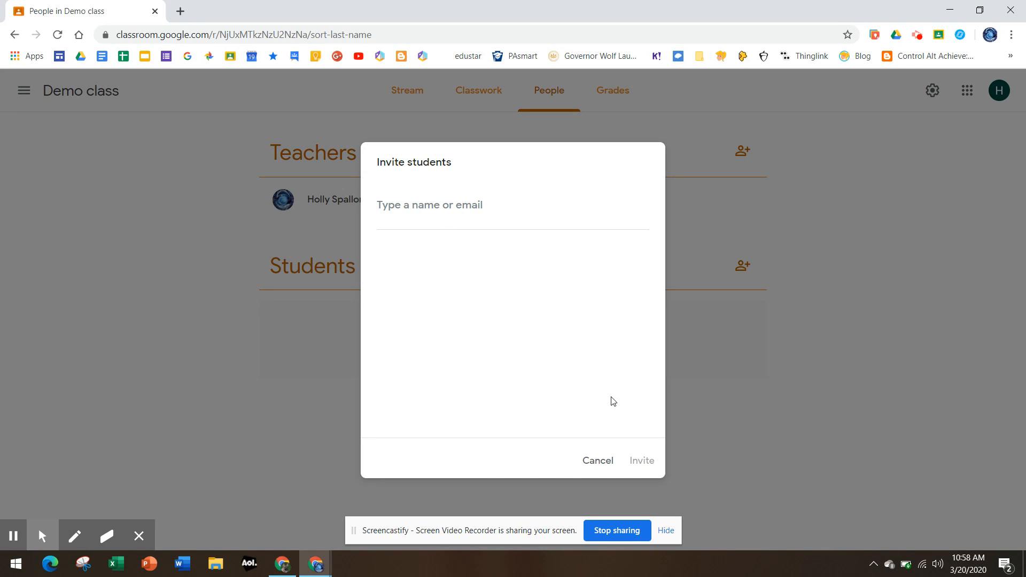
left_click(608, 466)
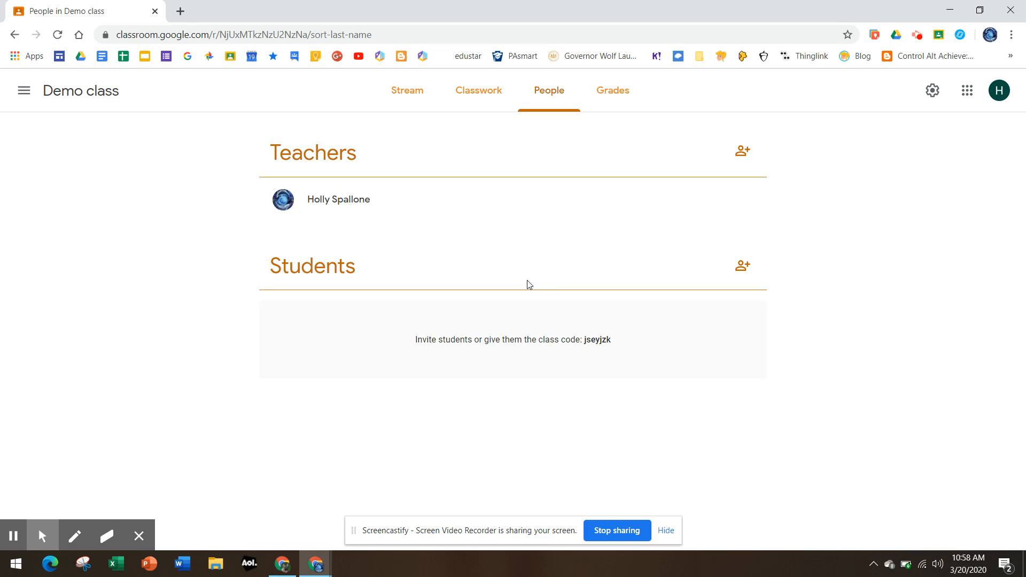
left_click(412, 94)
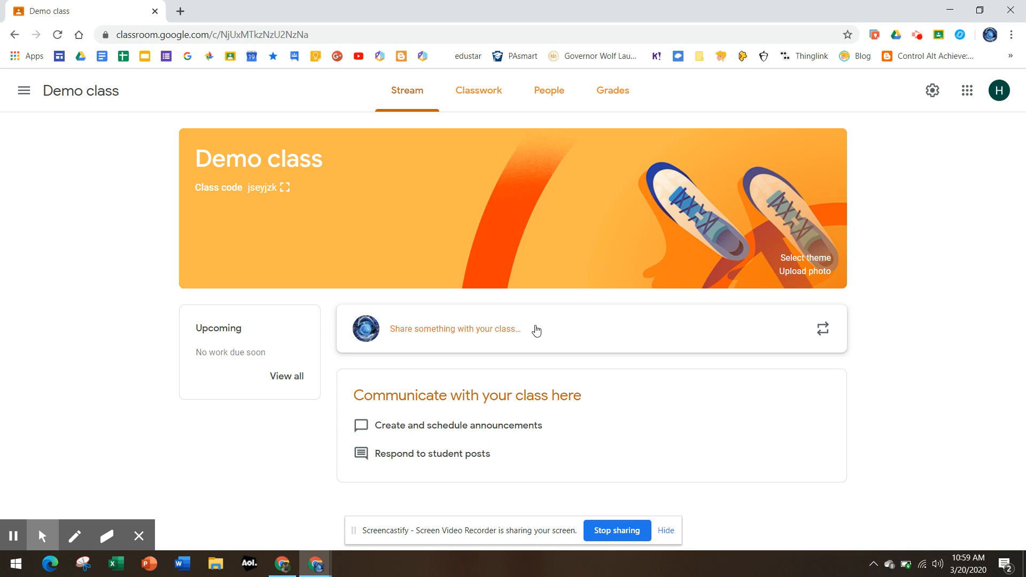
Start a new classwork assignment titled "assignment #1" with the instructions "complete the math problems".
left_click(483, 97)
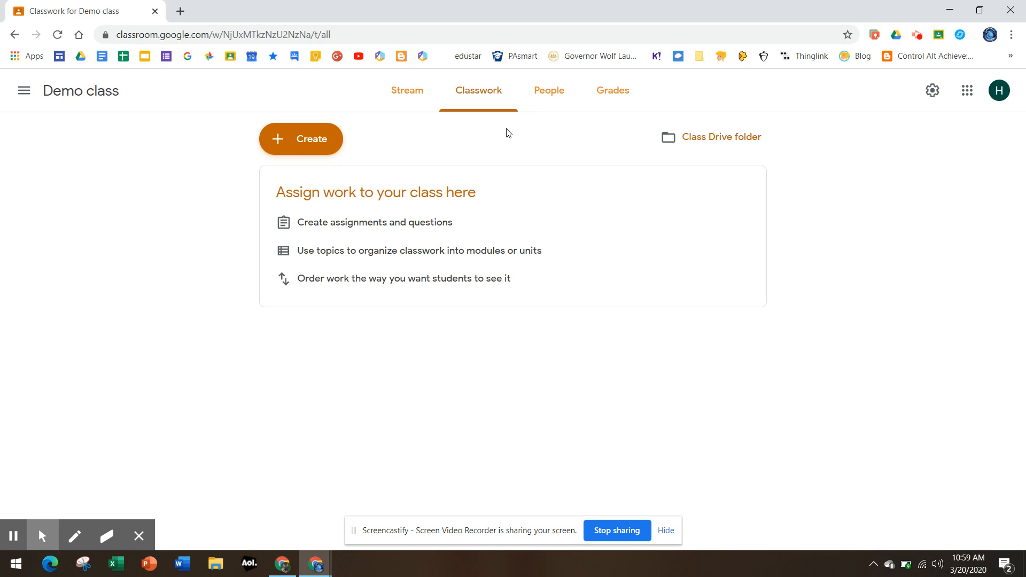
left_click(282, 147)
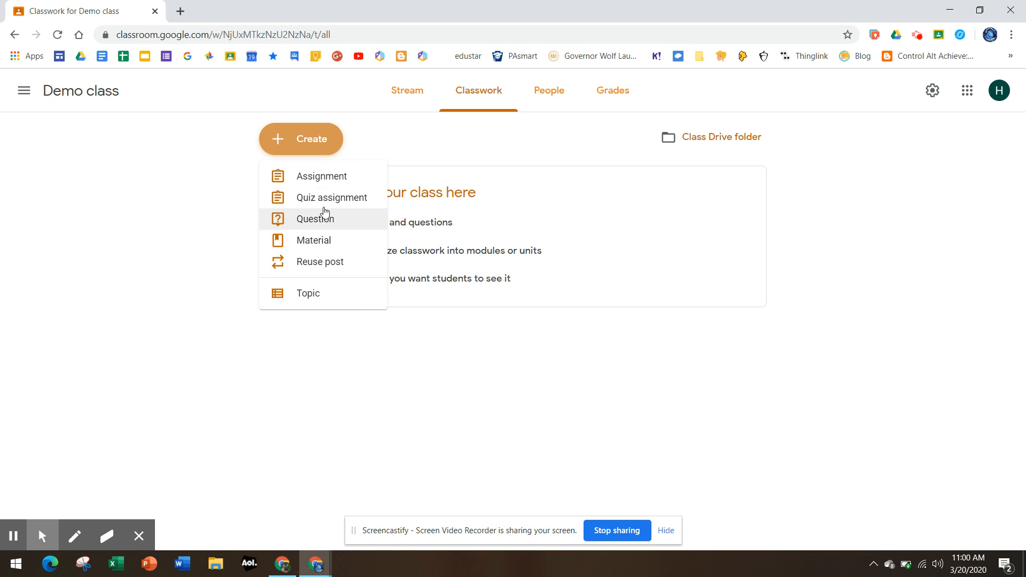
left_click(321, 181)
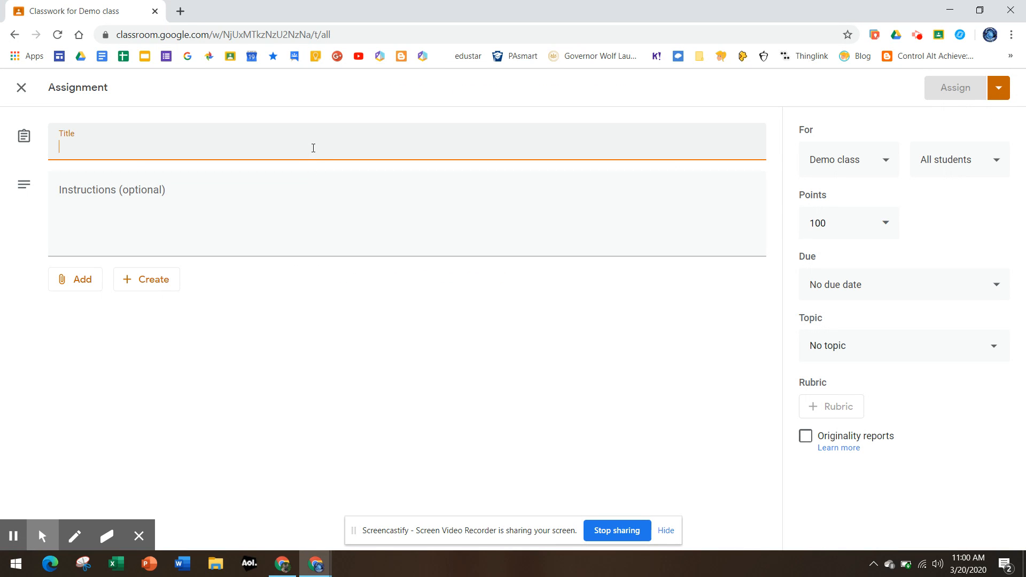
type("ass")
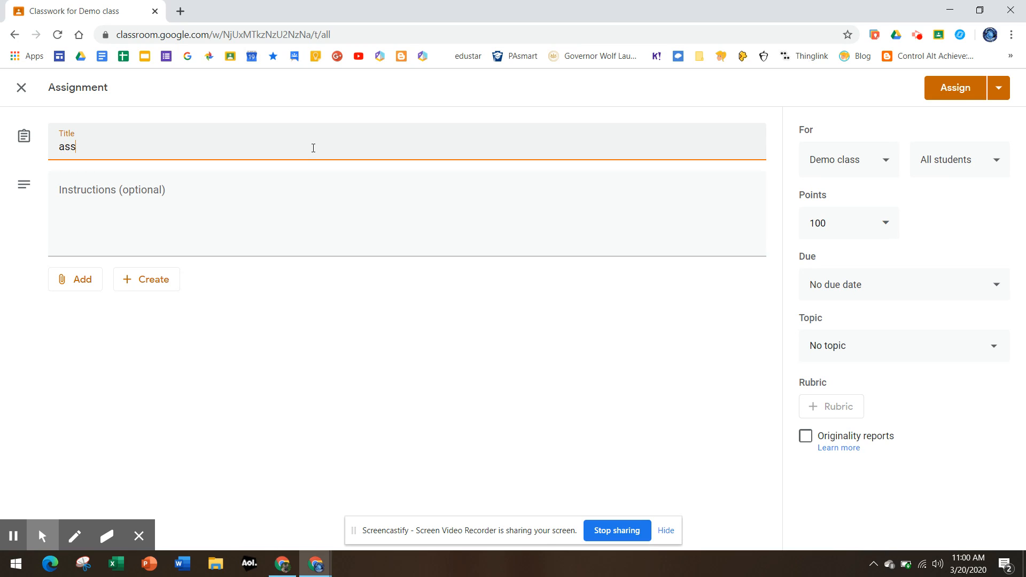
type("ignment #1")
left_click(256, 207)
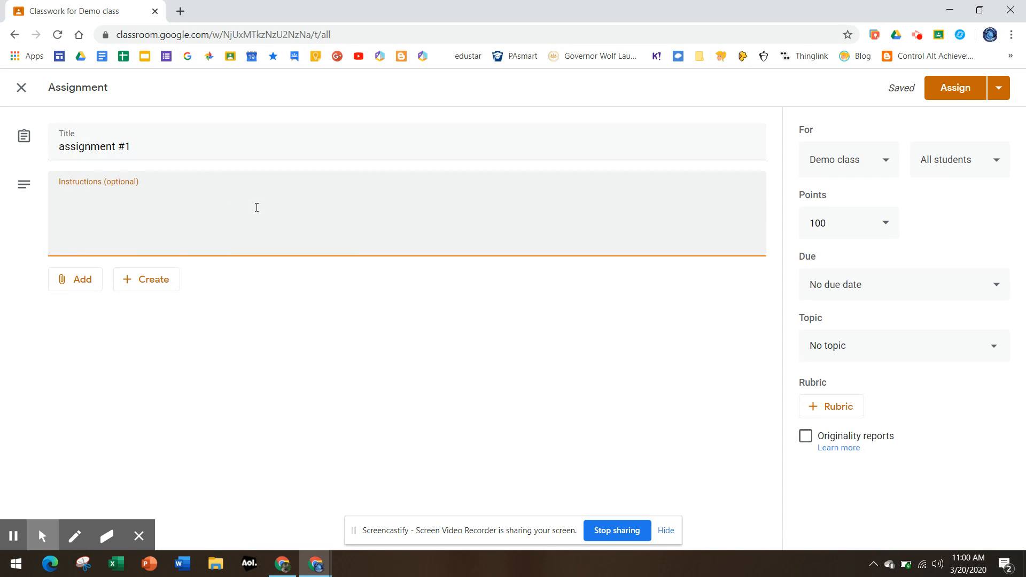
type("complete the math problems")
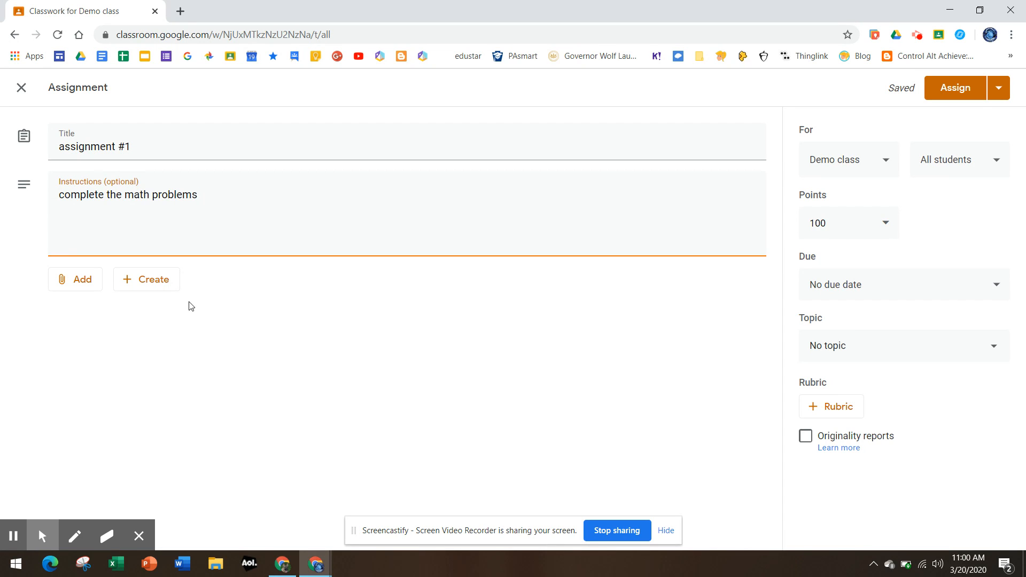
Attach "Copy of Photosynthesis and Cellular Respiration Venn" from Google Drive and set it to make a copy for each student.
left_click(176, 290)
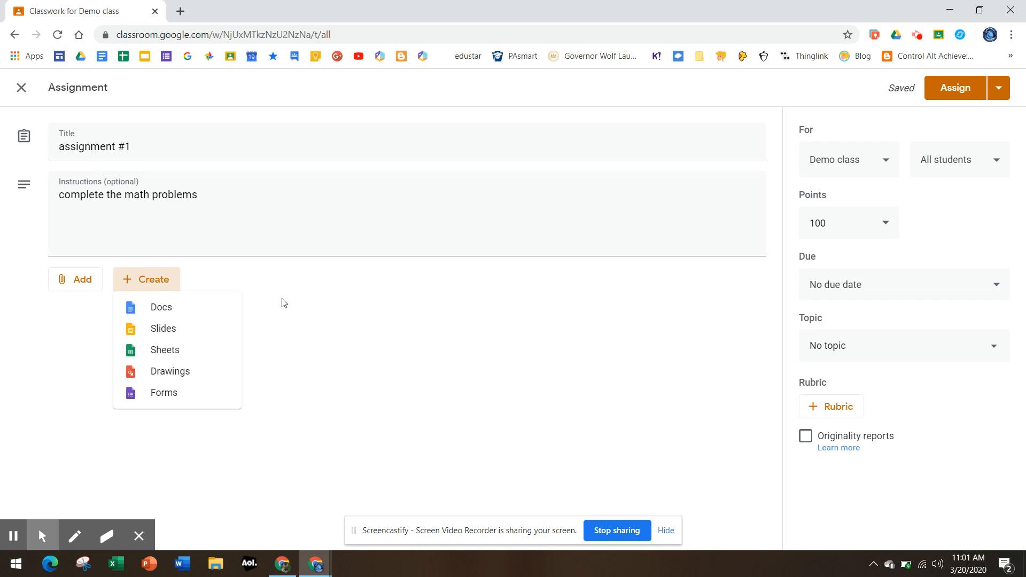
left_click(76, 319)
left_click(77, 289)
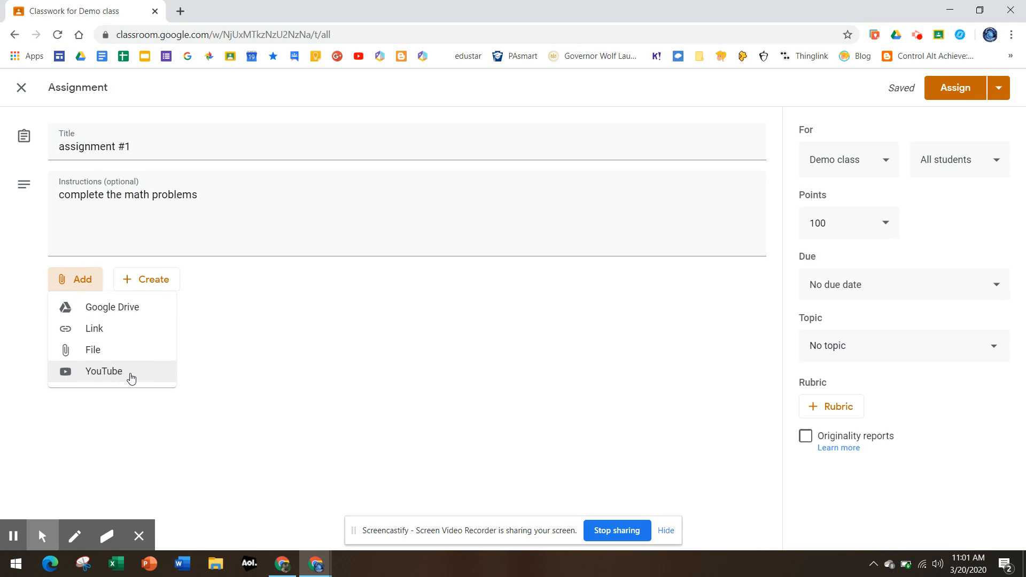
left_click(102, 313)
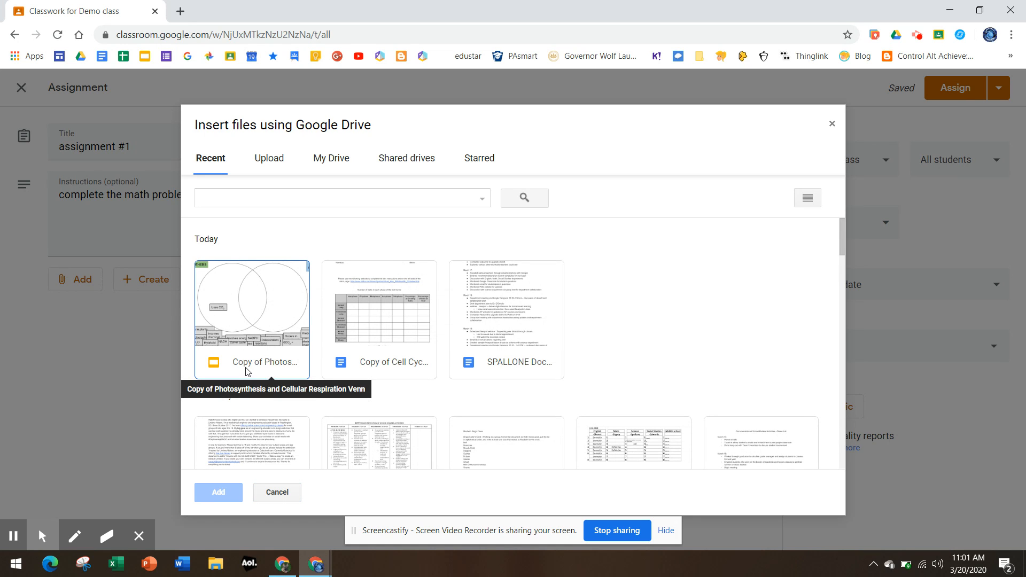
left_click(255, 365)
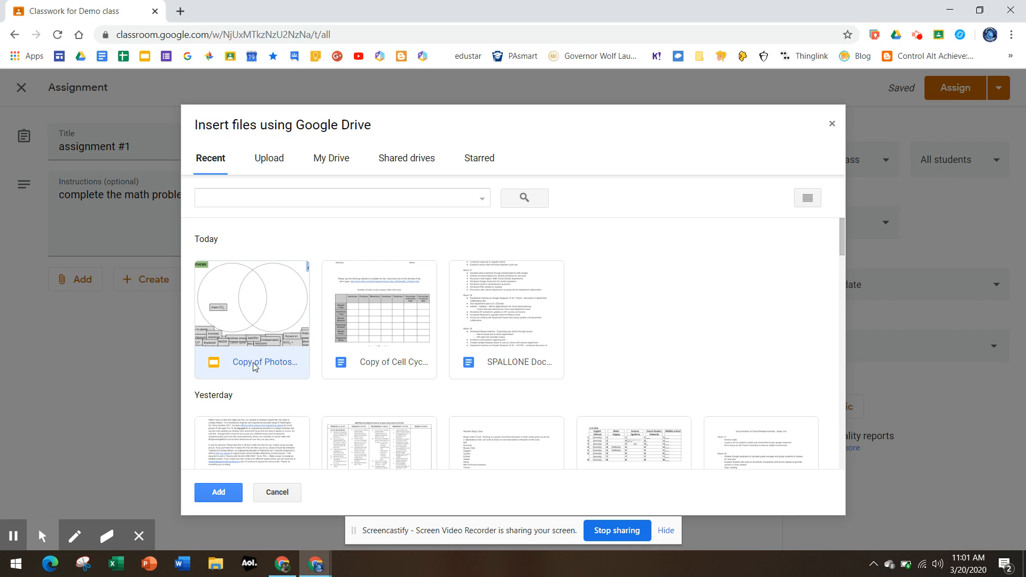
left_click(216, 491)
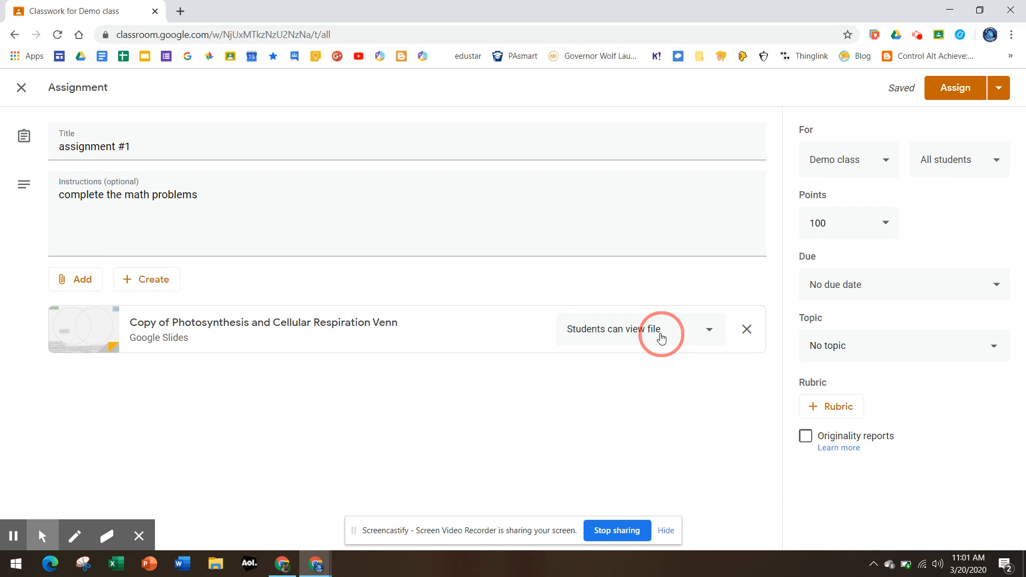
left_click(709, 332)
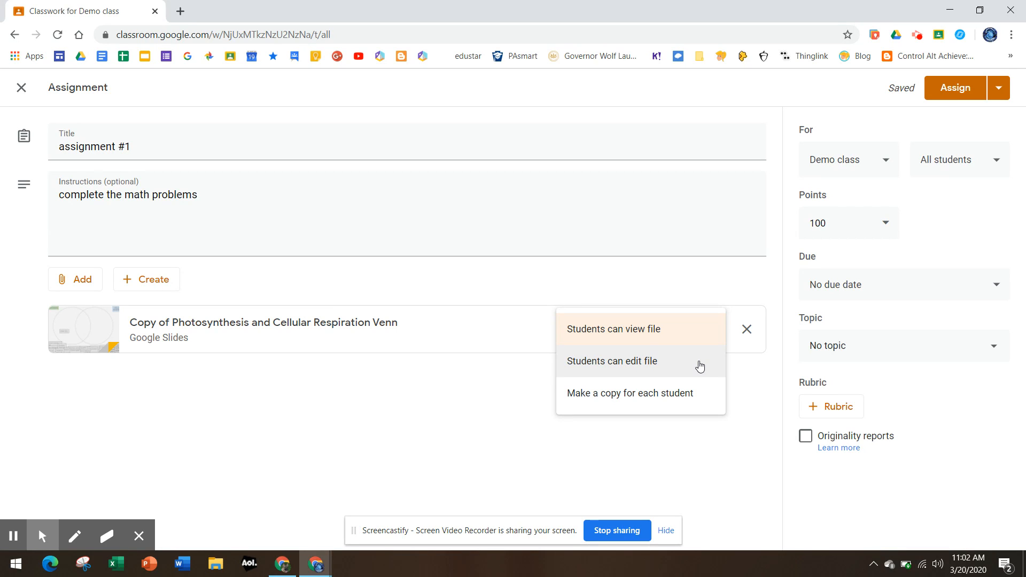
left_click(696, 405)
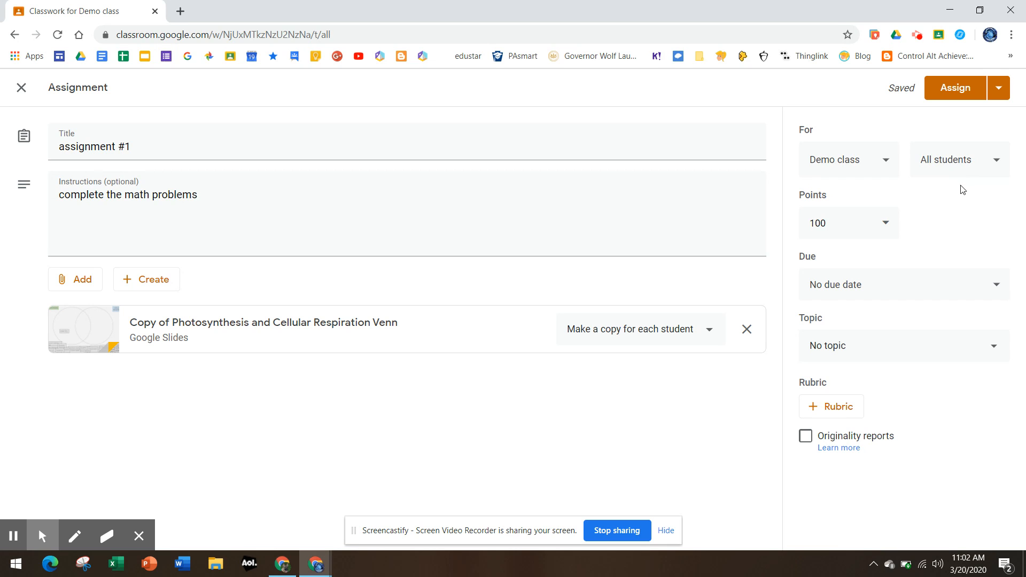
Look through the class and student choices for who receives the assignment, leaving Demo class and All students selected.
left_click(886, 162)
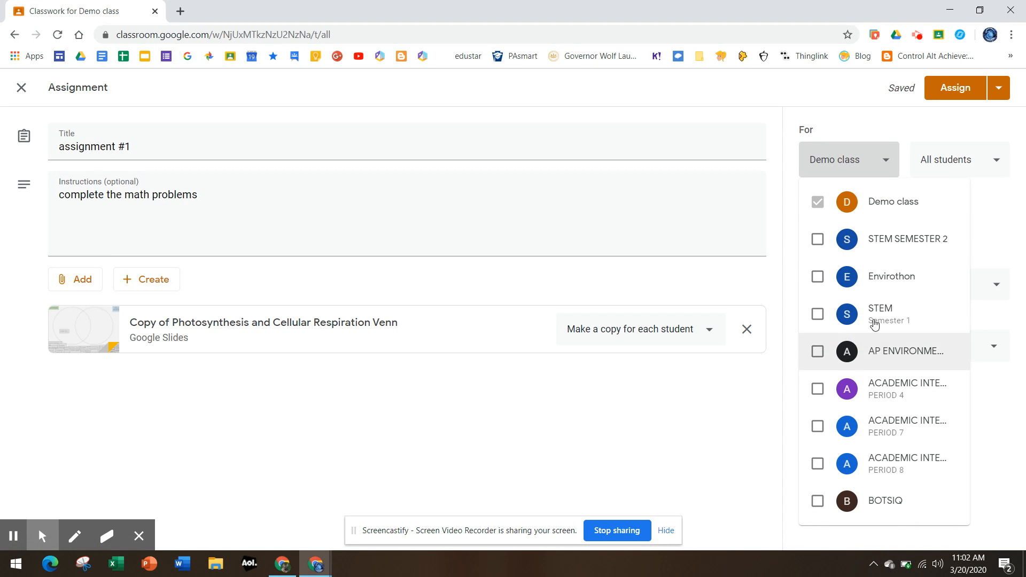
left_click(997, 201)
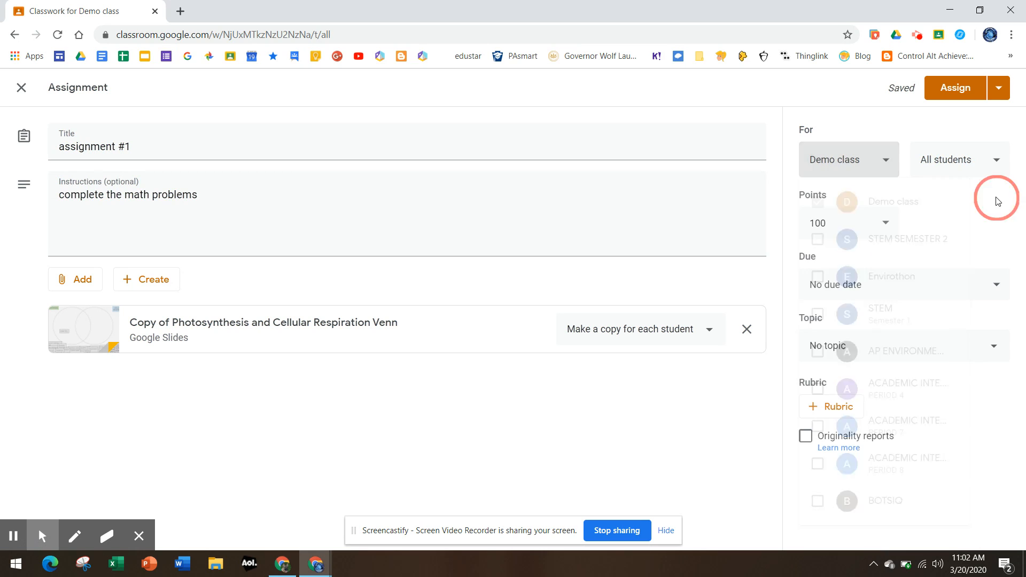
left_click(990, 162)
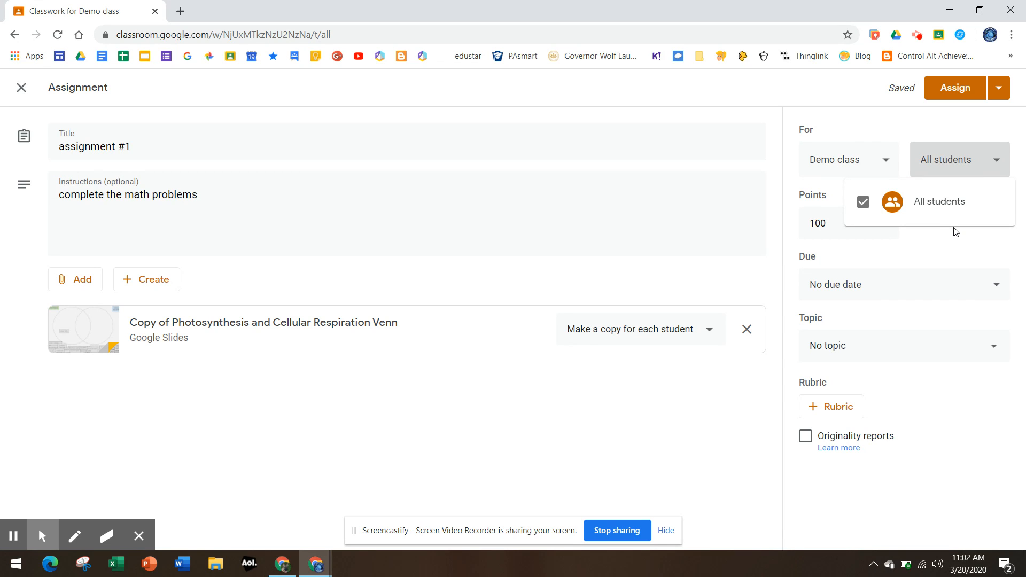
left_click(896, 121)
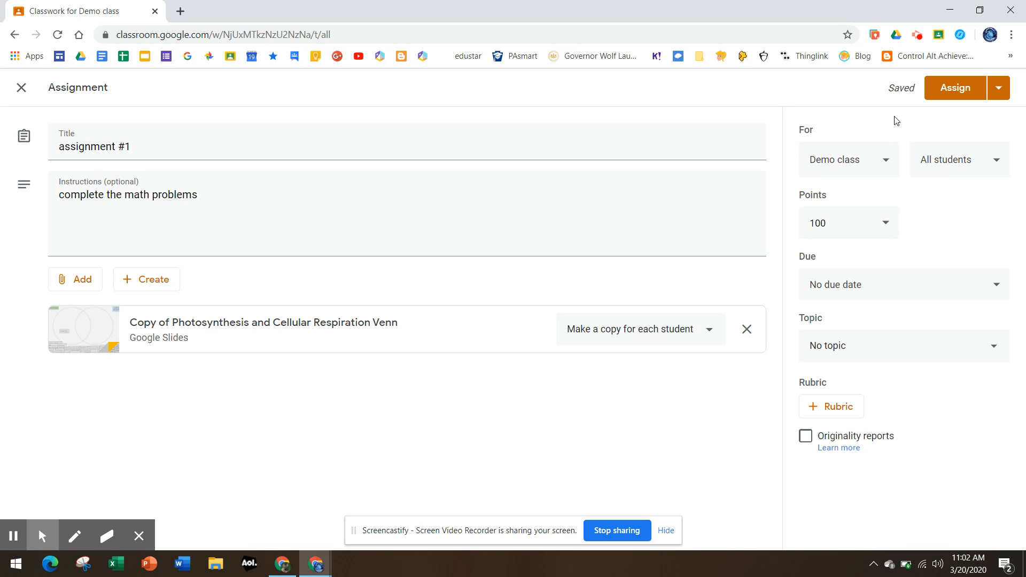
Make the assignment Ungraded and set its due date to Mar 27, 2020.
left_click(885, 225)
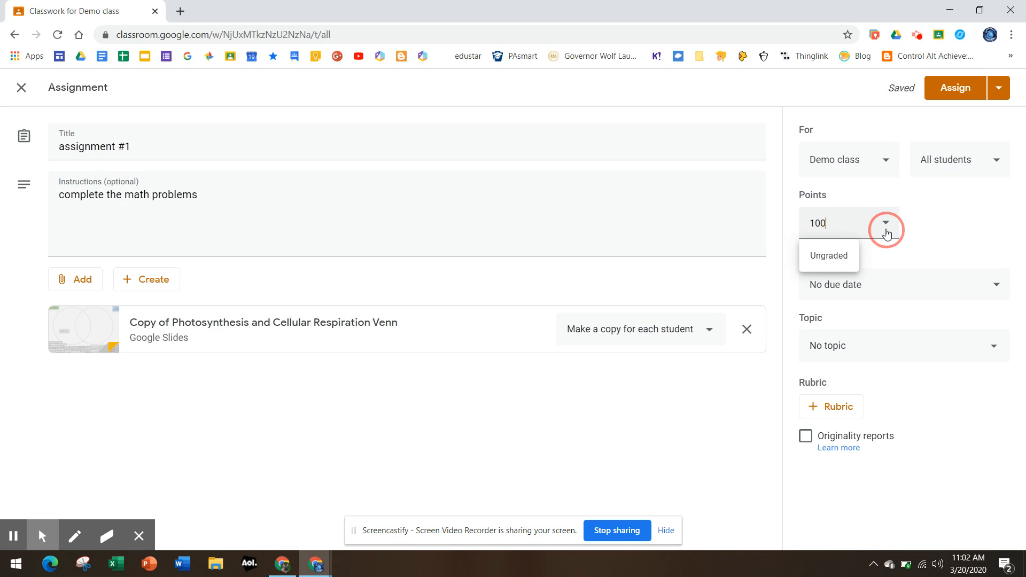
left_click(837, 262)
left_click(960, 284)
left_click(933, 338)
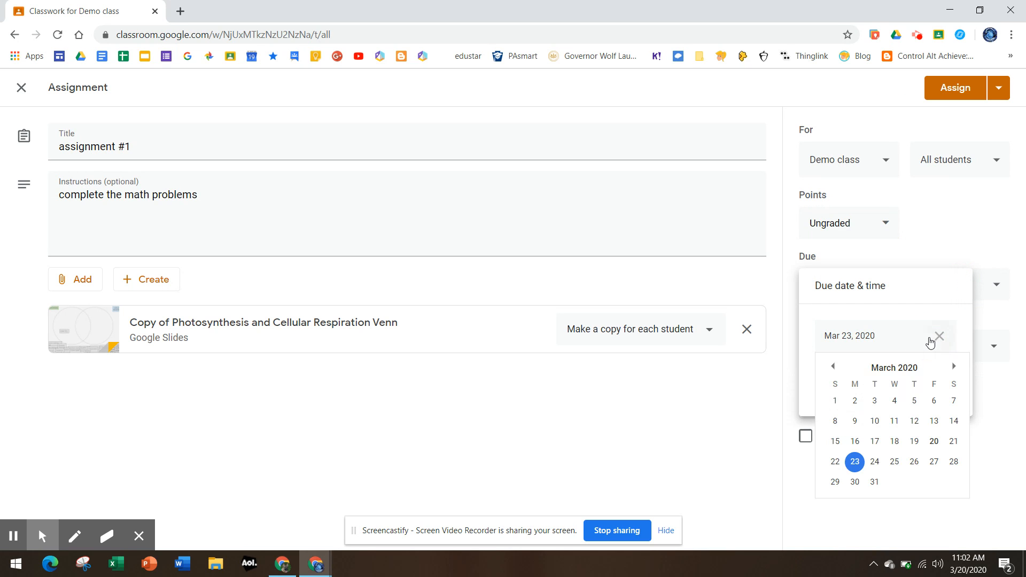
left_click(934, 461)
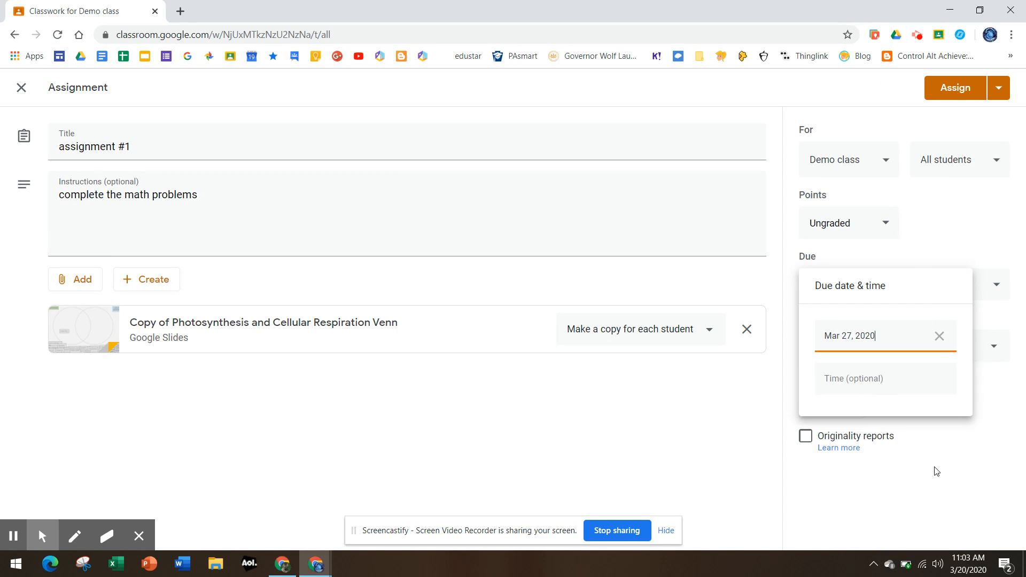
left_click(991, 431)
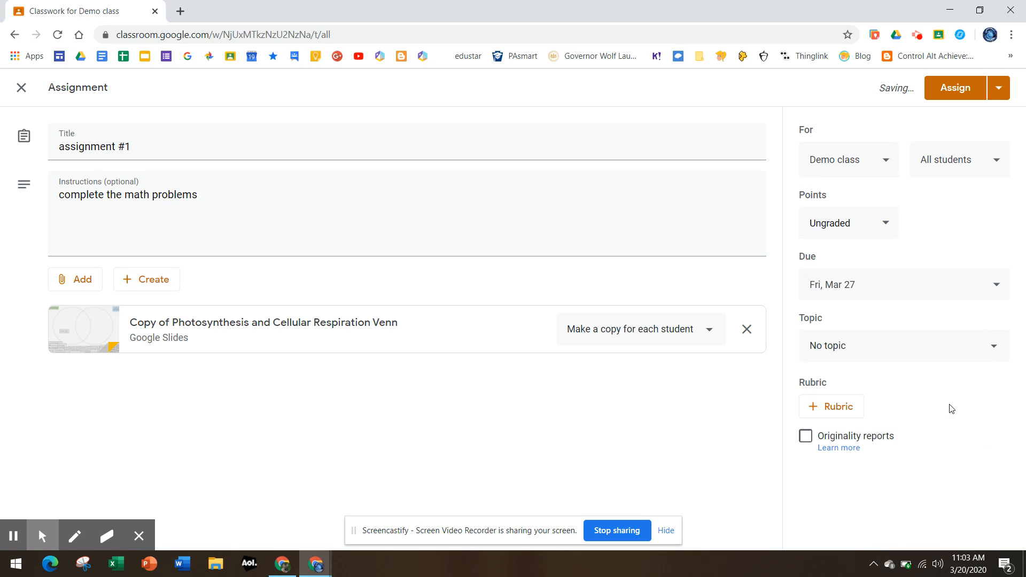
Create a new topic named "math" for the assignment.
left_click(846, 349)
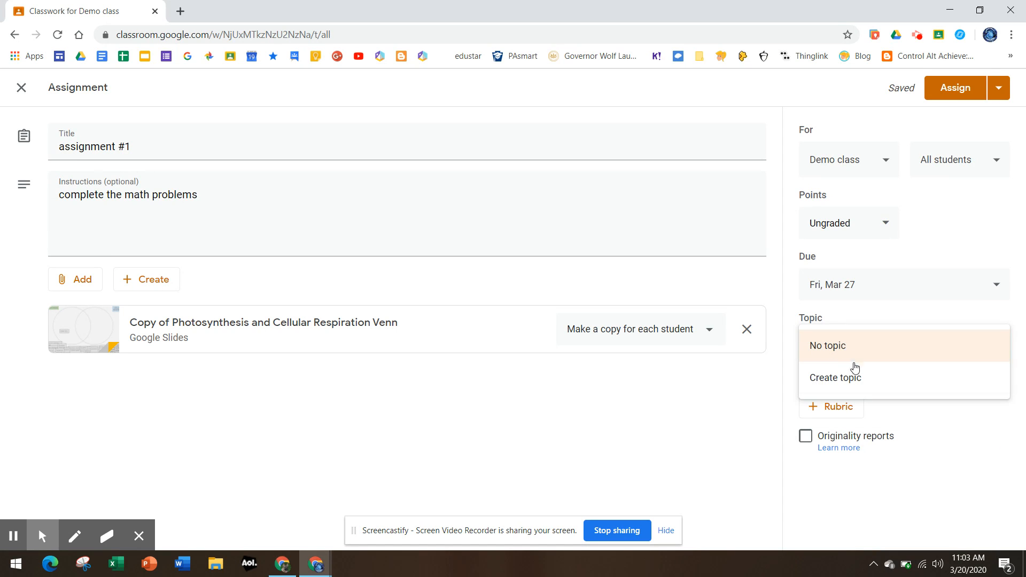
left_click(853, 377)
type("math")
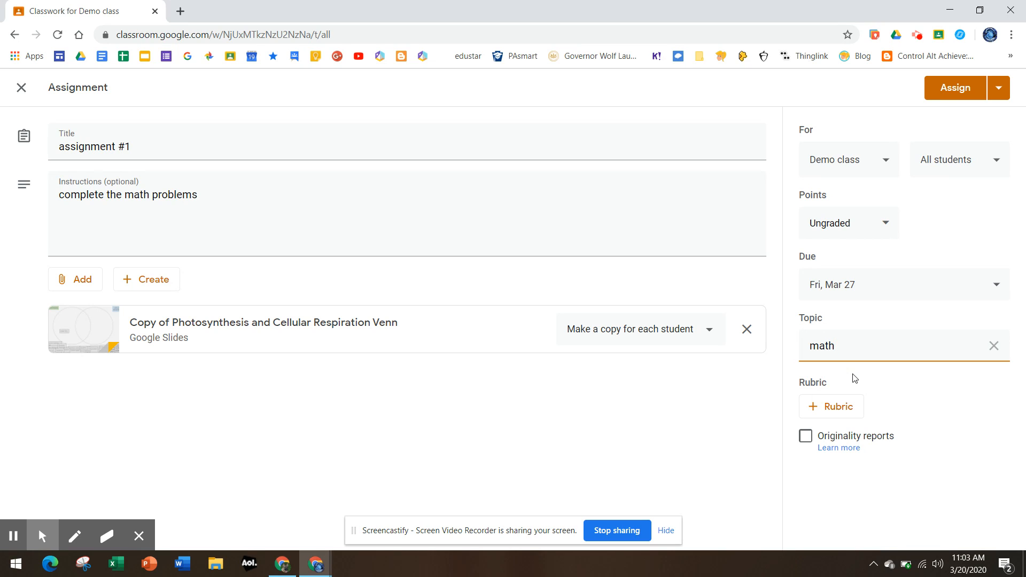
left_click(911, 380)
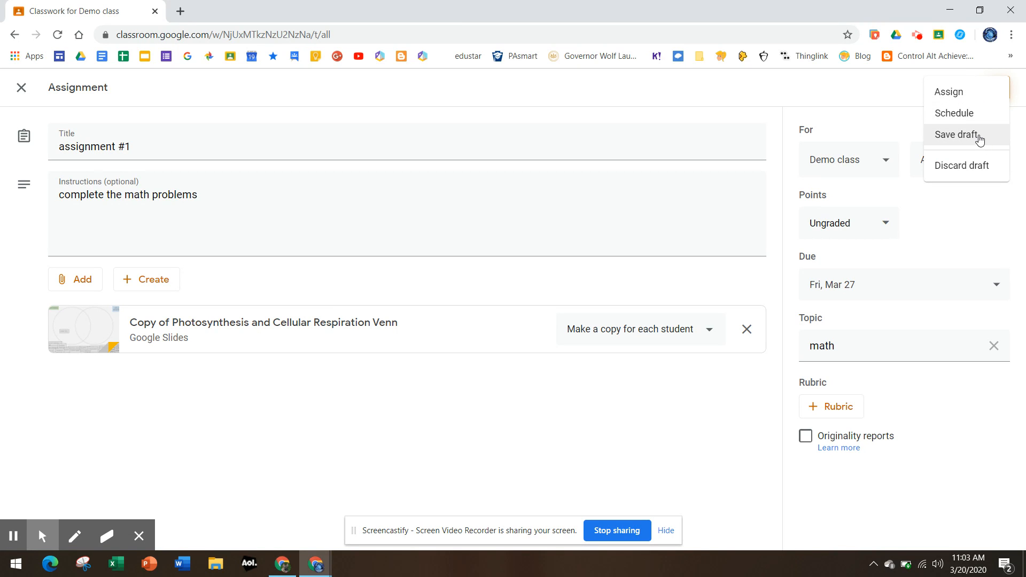
Assign assignment #1 to the students of Demo class right away and open the class stream.
left_click(956, 91)
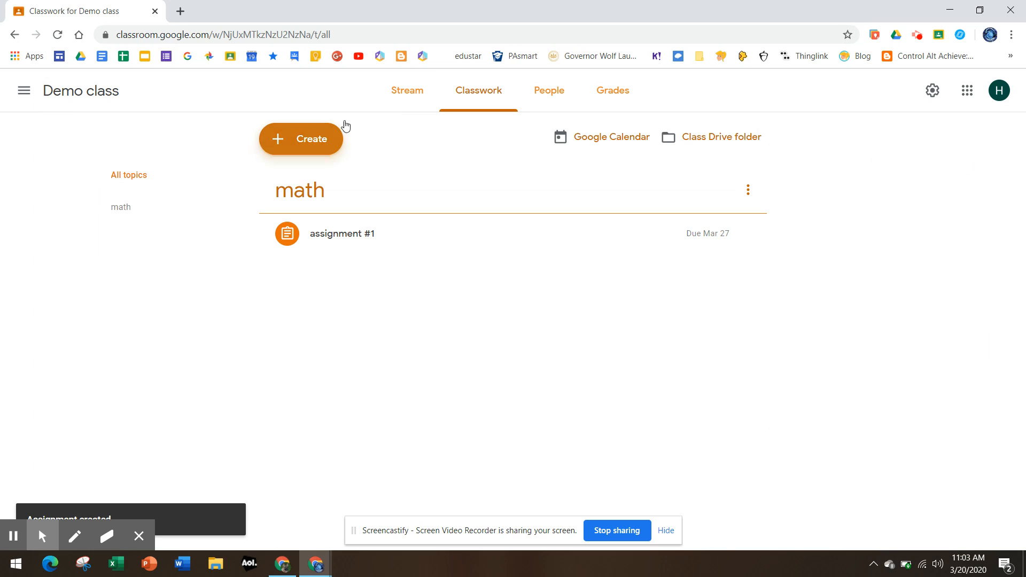
left_click(405, 98)
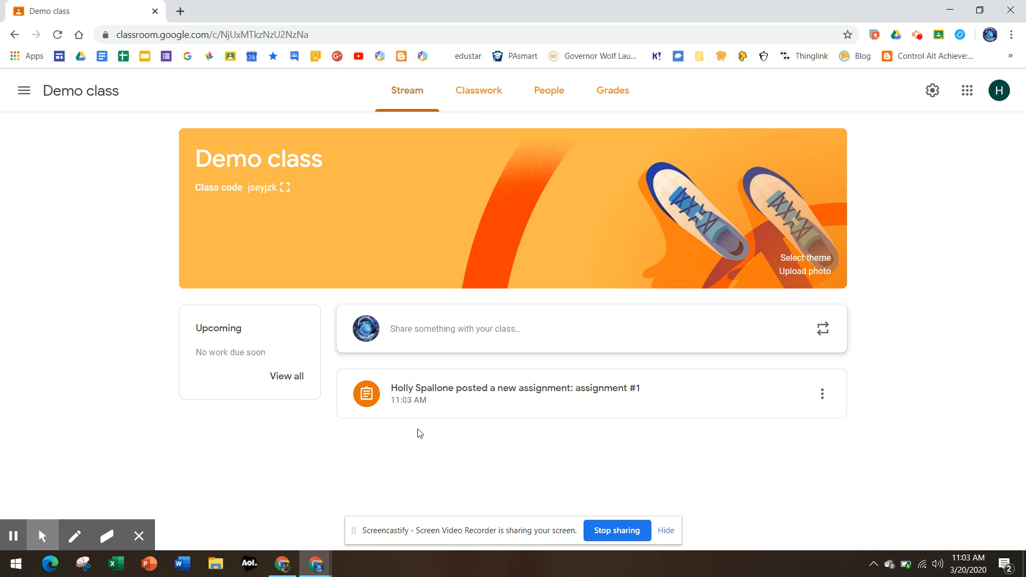
Open assignment #1 from its stream post, view its instructions and student work pages, and return to the class stream.
left_click(539, 390)
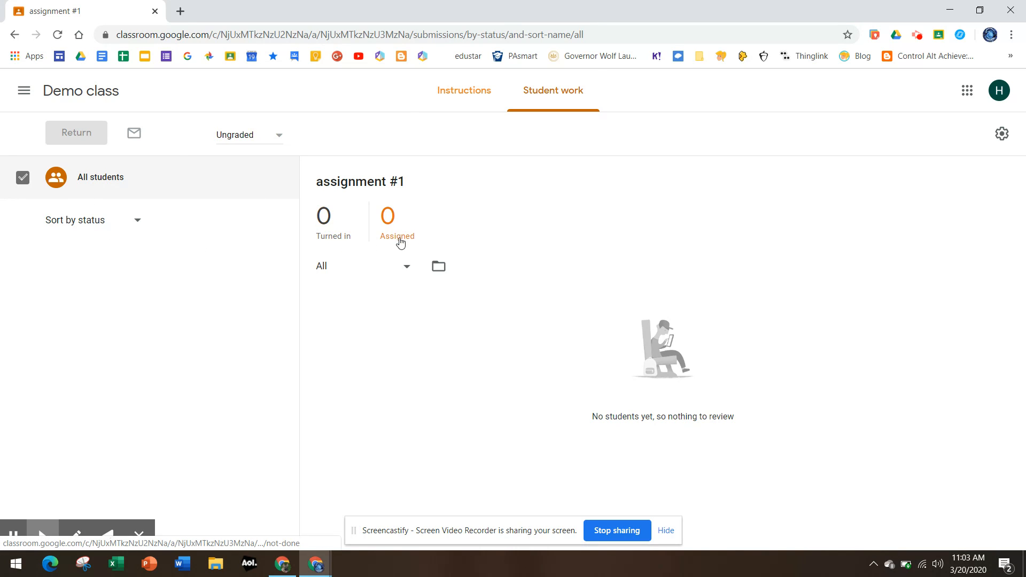
left_click(468, 91)
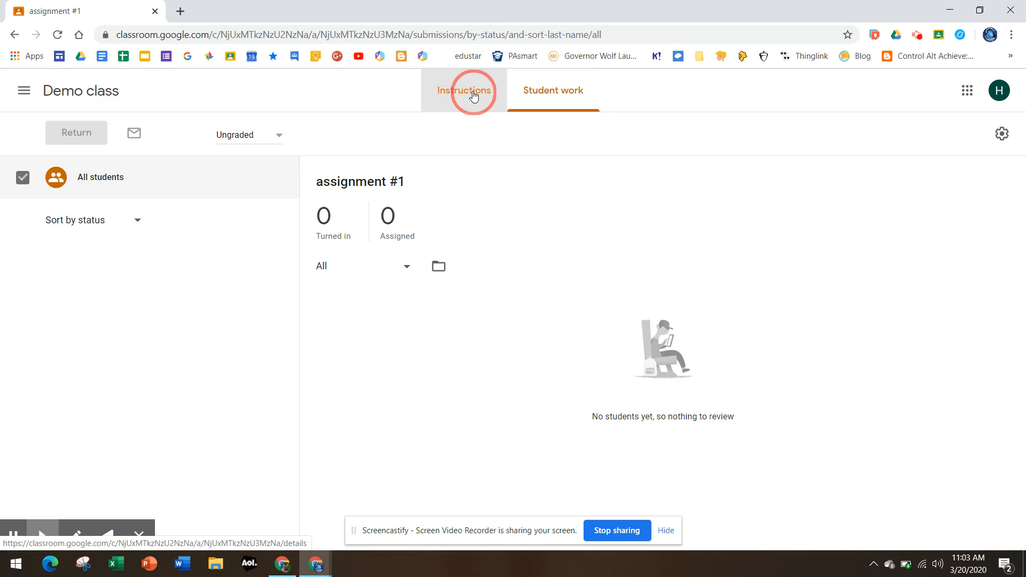
left_click(554, 93)
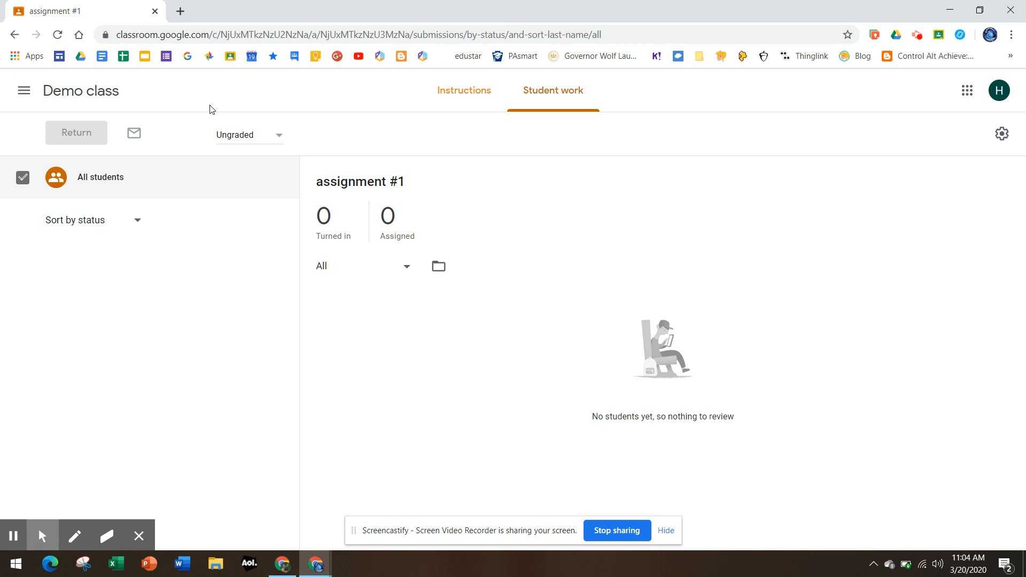
left_click(76, 94)
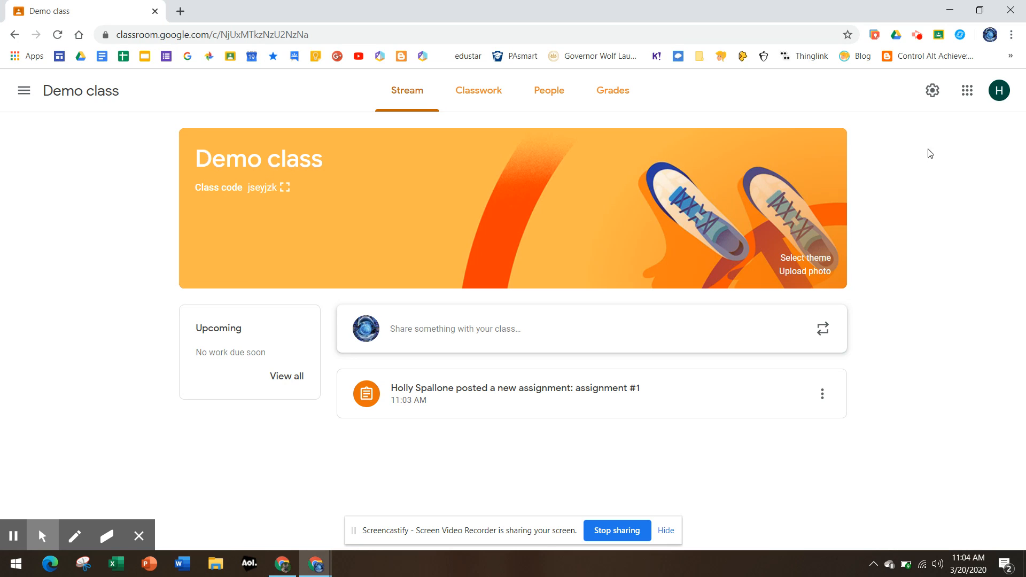
Set the Stream permission in the class settings to "Only teachers can post or comment" and save the settings.
left_click(933, 91)
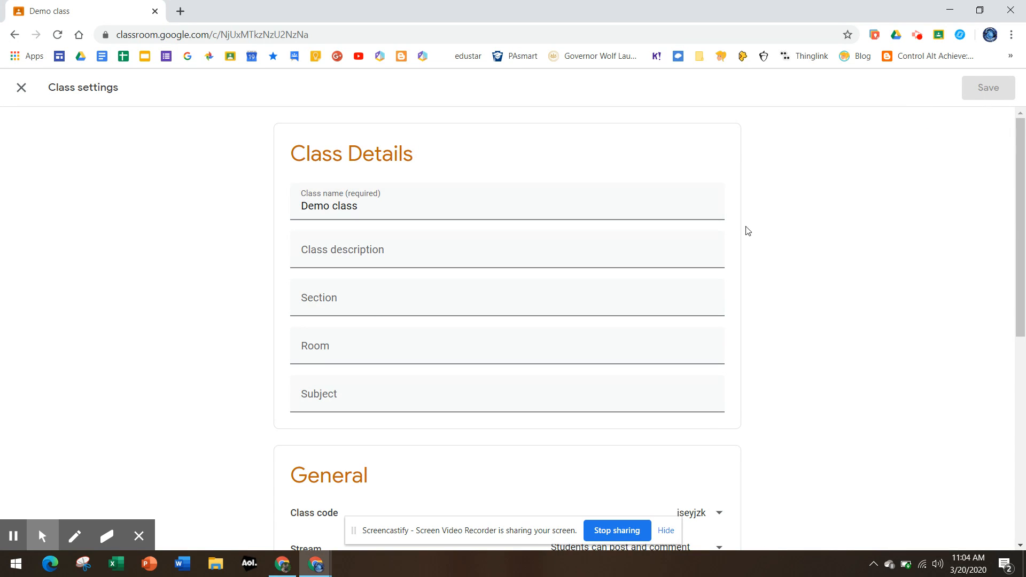
scroll(748, 231, "down", 5)
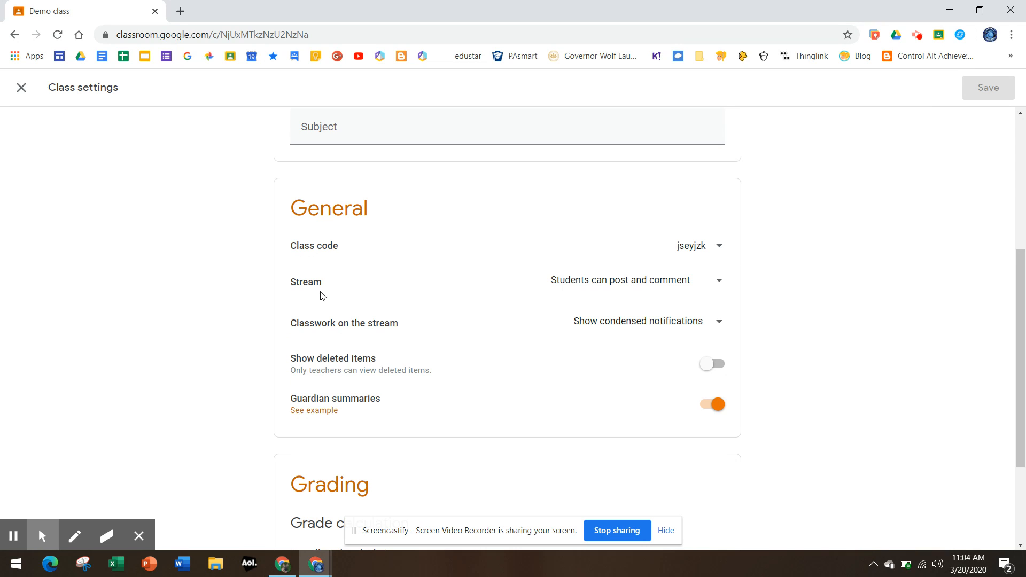
left_click(595, 283)
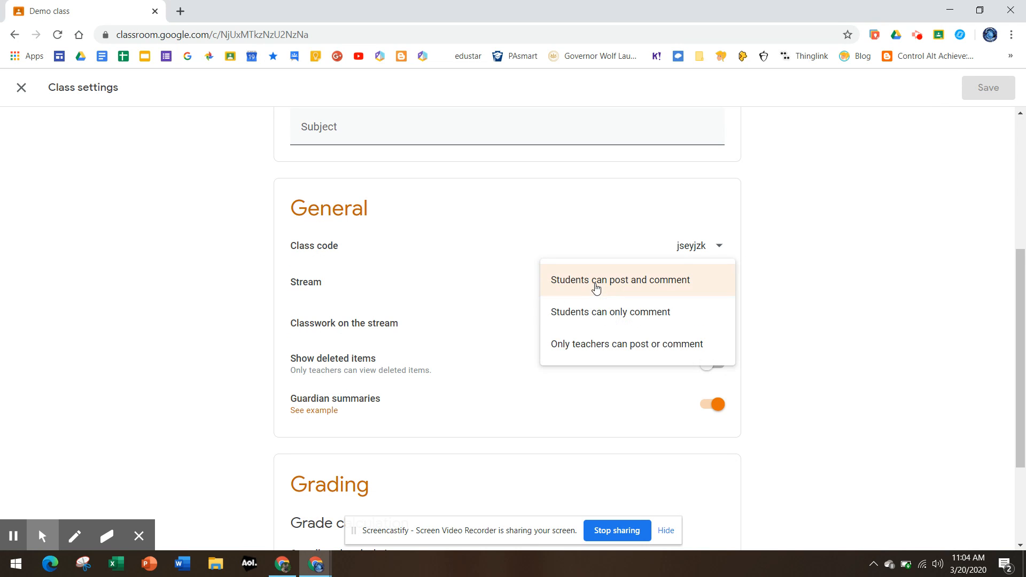
left_click(608, 347)
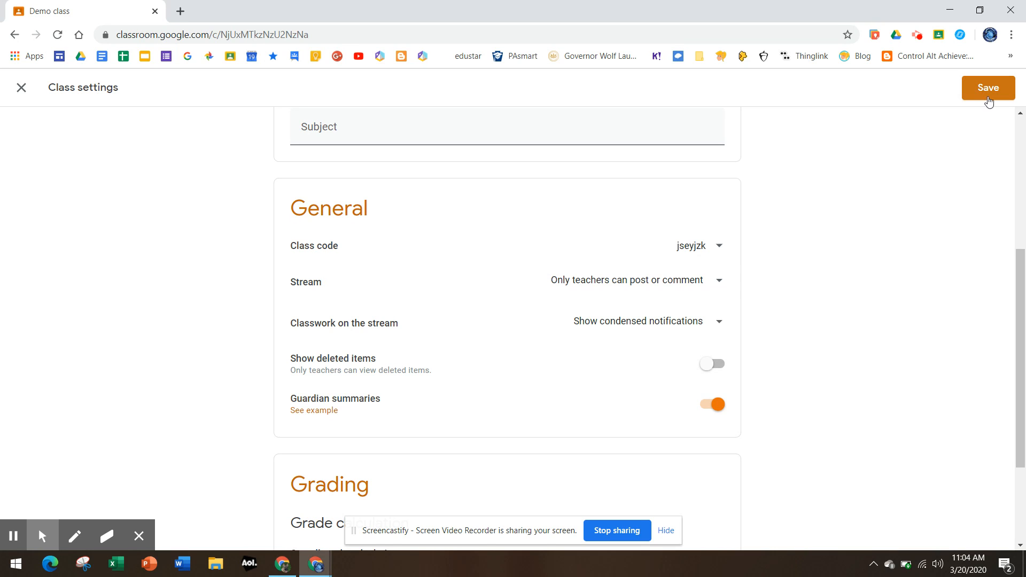
left_click(992, 96)
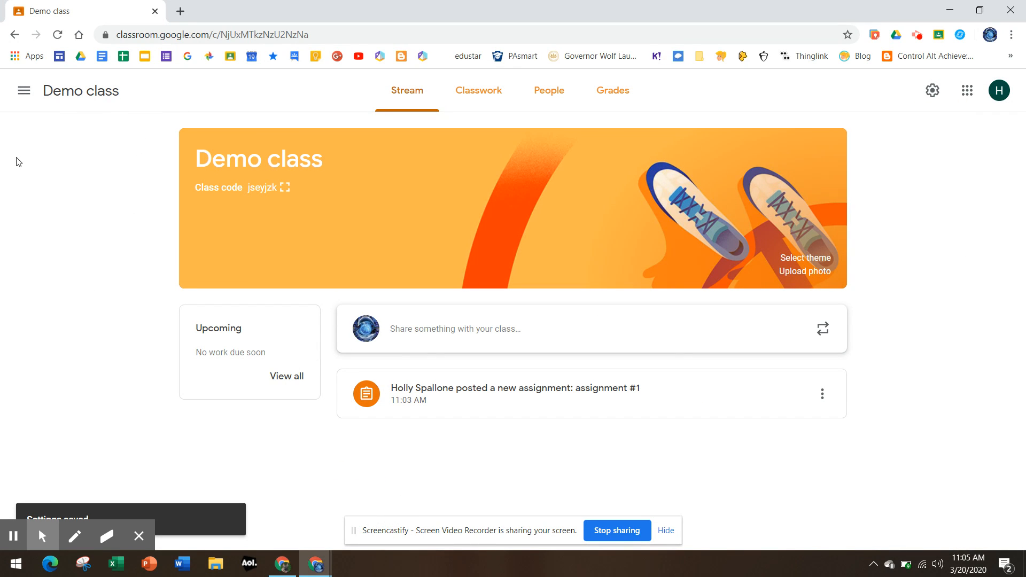
Leave Demo class and go back to the overview of all classes.
left_click(24, 92)
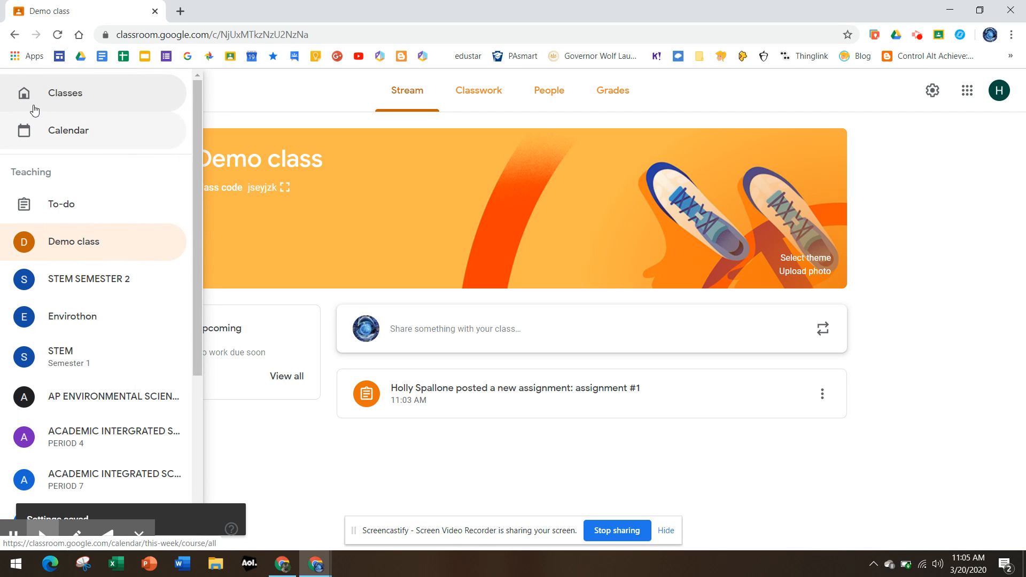
left_click(31, 101)
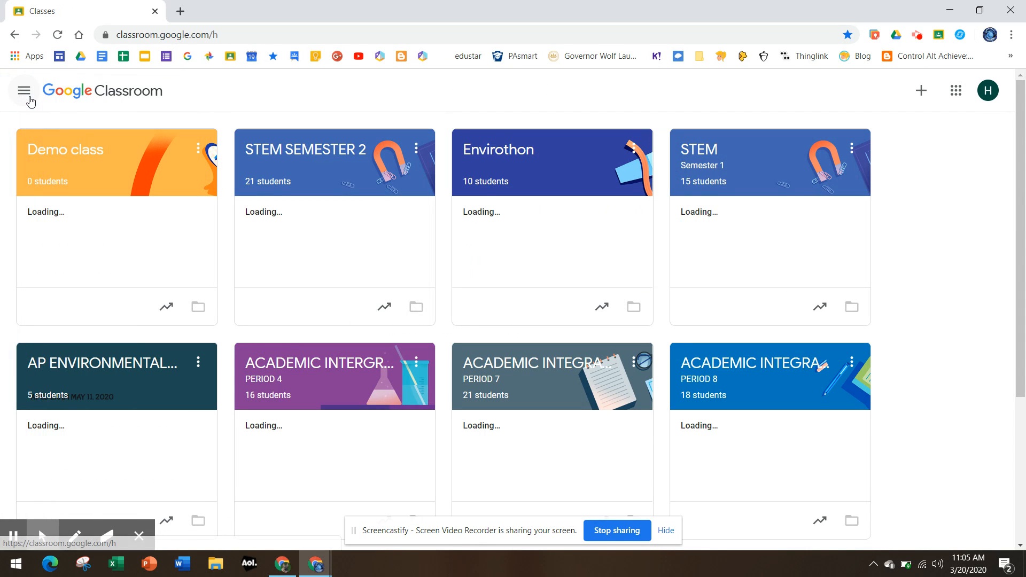